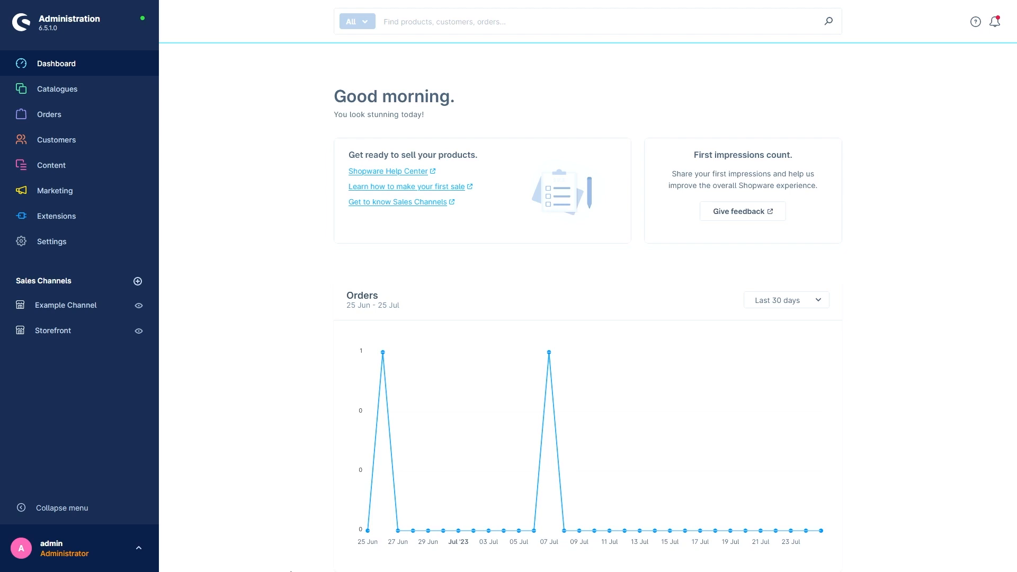
# Create a new essential characteristics template named "Beer template" and save it.
pyautogui.click(75, 243)
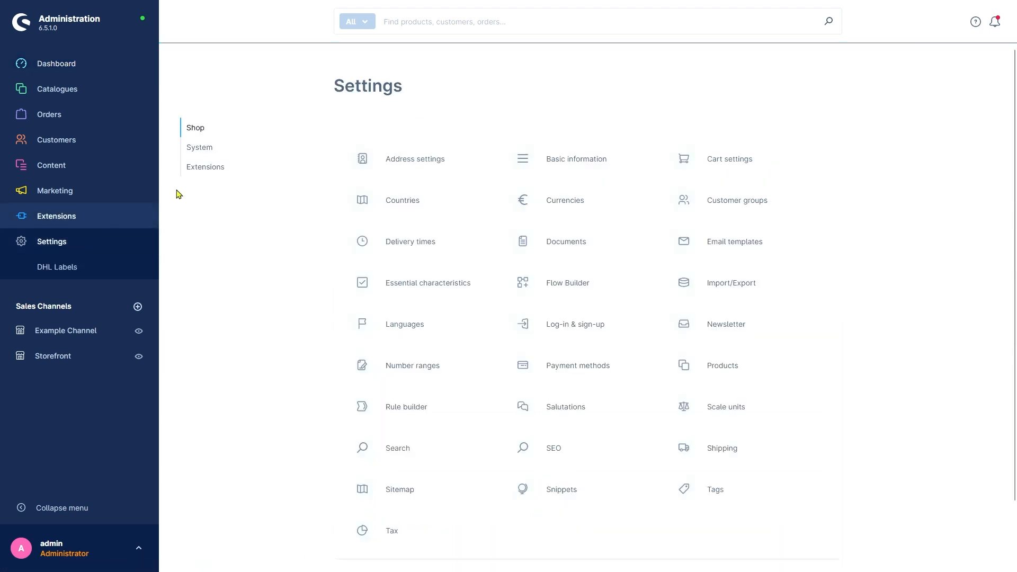
pyautogui.click(392, 280)
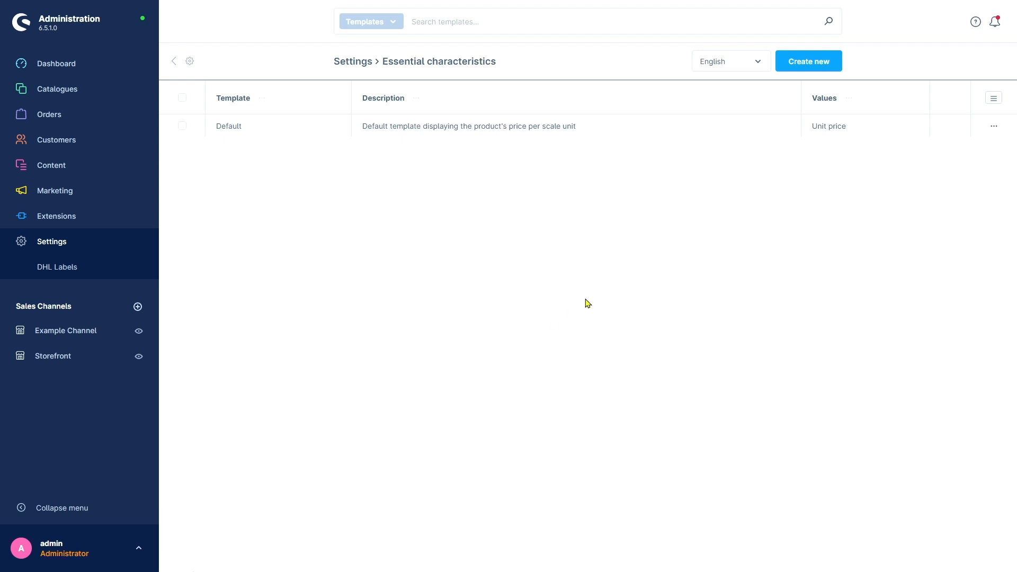
pyautogui.click(817, 71)
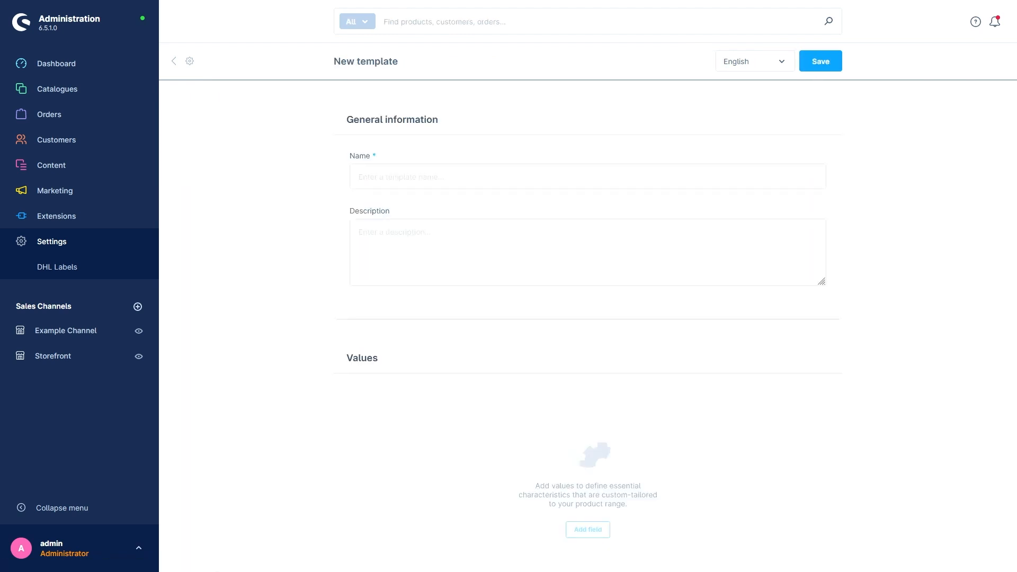
pyautogui.click(396, 176)
pyautogui.write('Beer template')
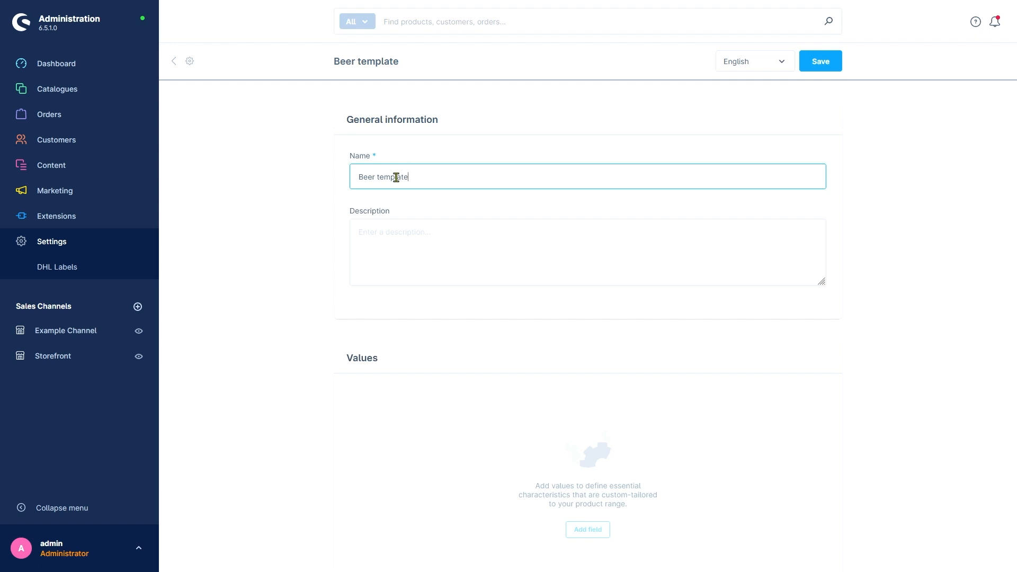
pyautogui.click(814, 70)
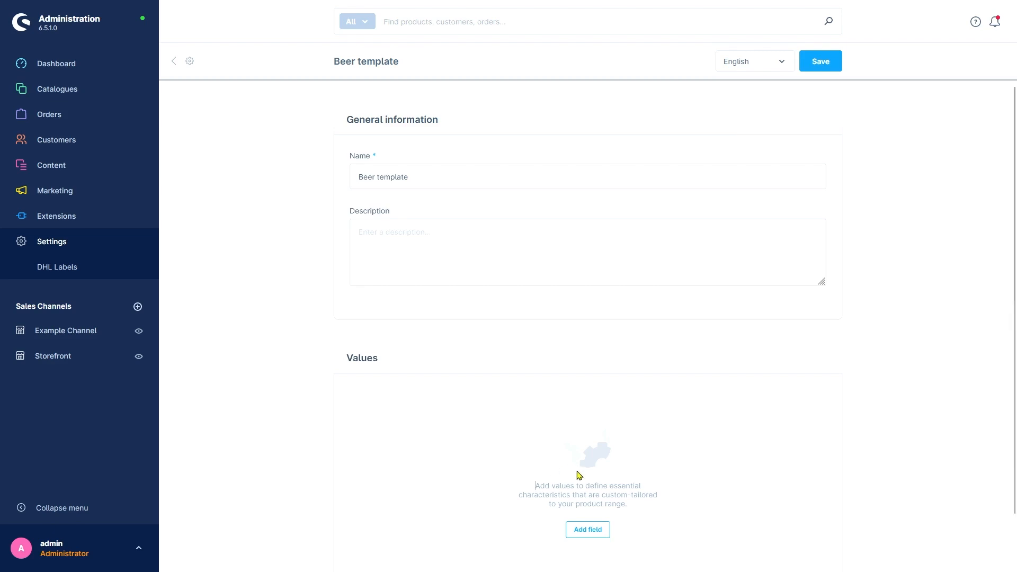
# Add the GTIN/EAN product information field as a value of the Beer template.
pyautogui.click(587, 531)
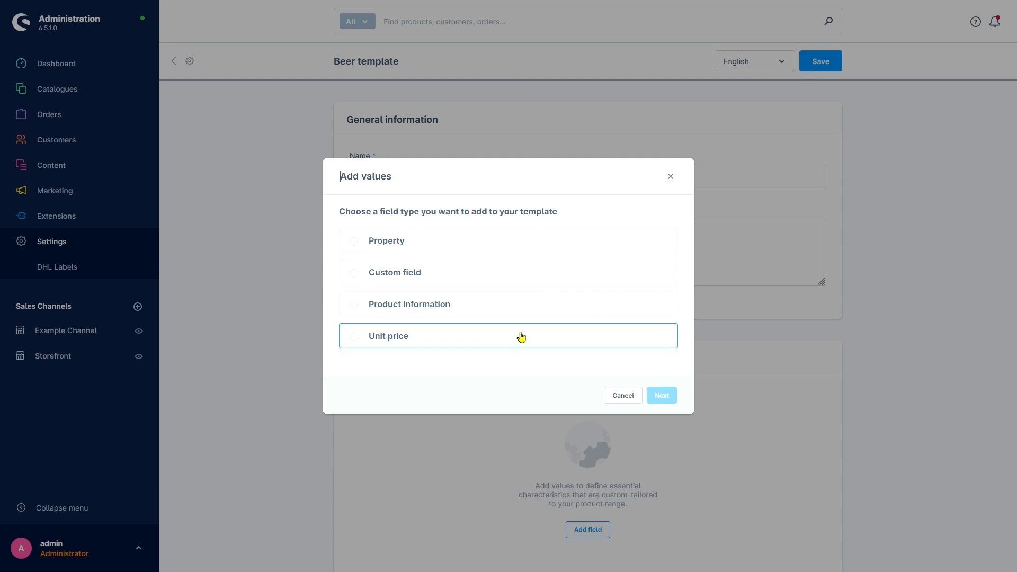
pyautogui.click(512, 309)
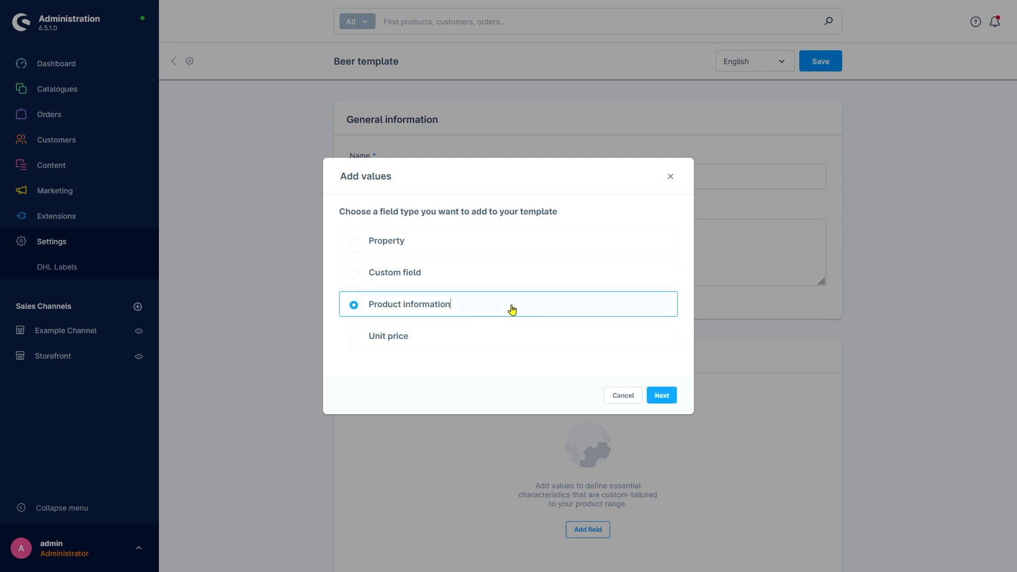
pyautogui.click(658, 396)
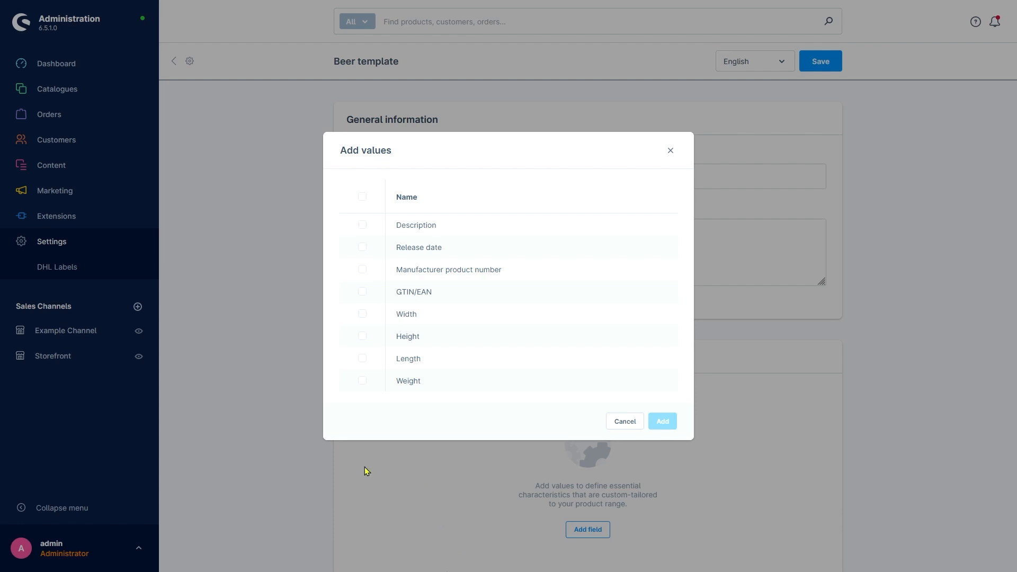
pyautogui.click(362, 291)
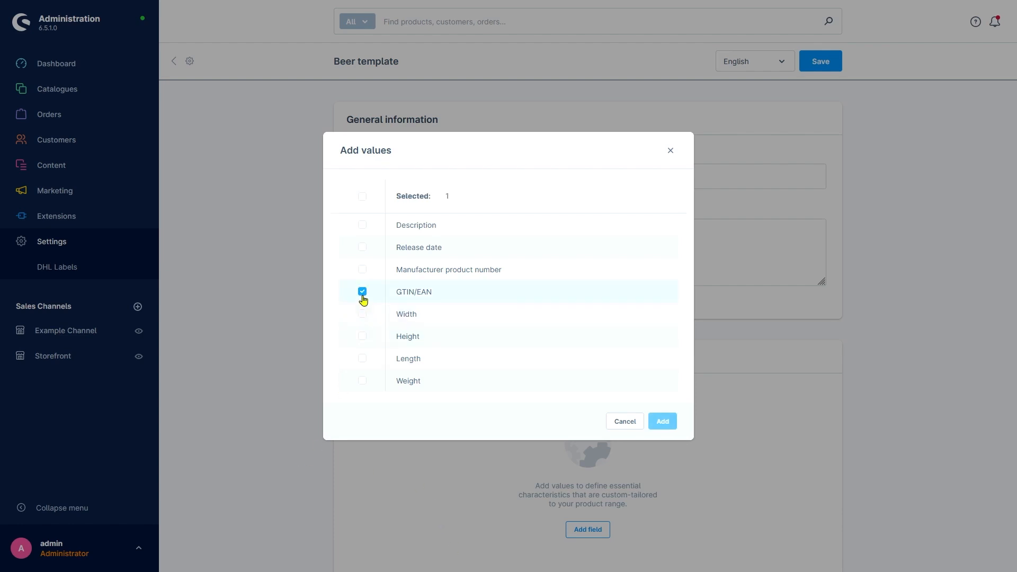
pyautogui.click(363, 270)
pyautogui.click(362, 248)
pyautogui.click(362, 248)
pyautogui.click(363, 270)
pyautogui.click(663, 421)
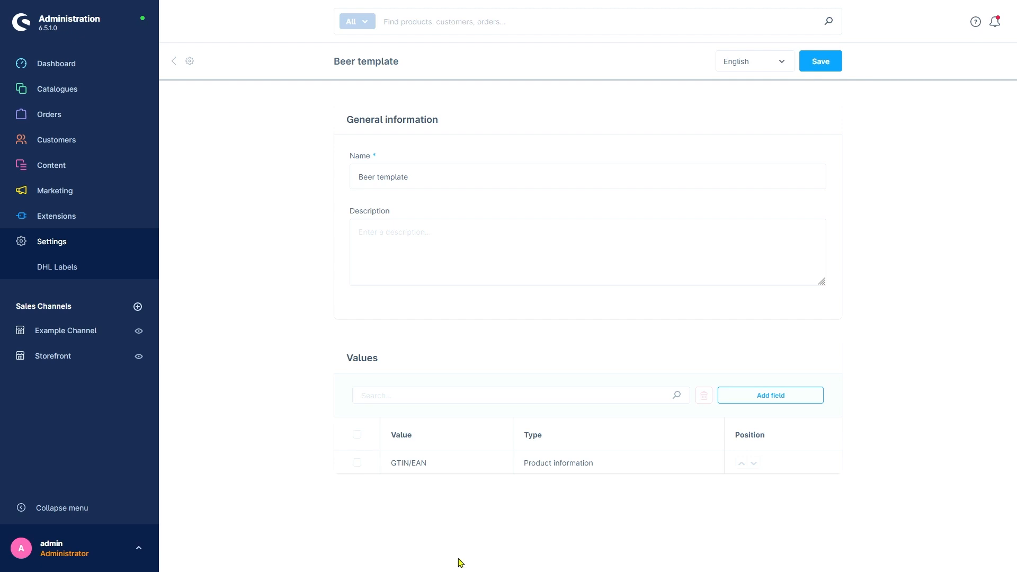
# Add a Unit price value to the Beer template and move it above GTIN/EAN.
pyautogui.click(735, 397)
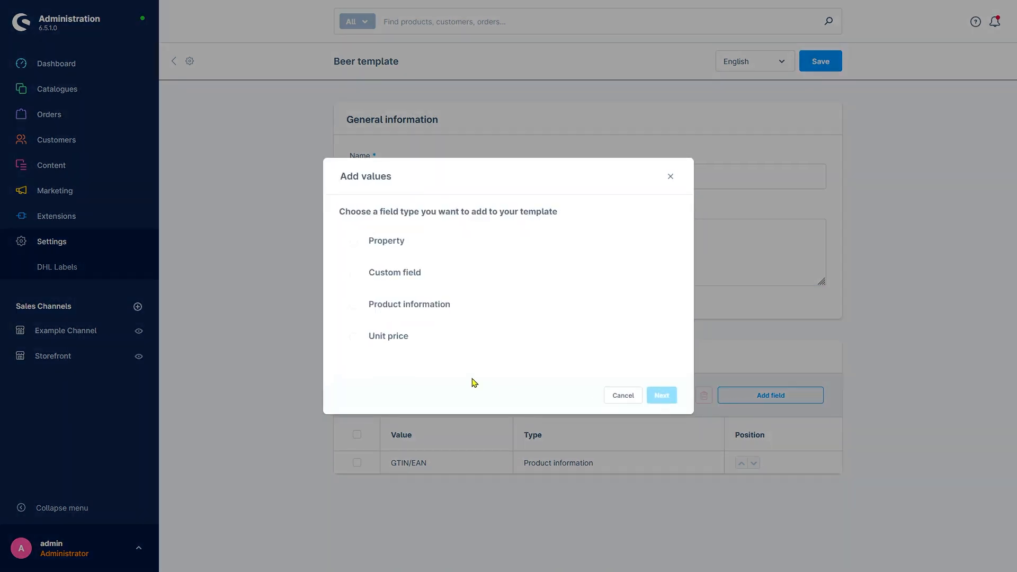
pyautogui.click(398, 340)
pyautogui.click(662, 396)
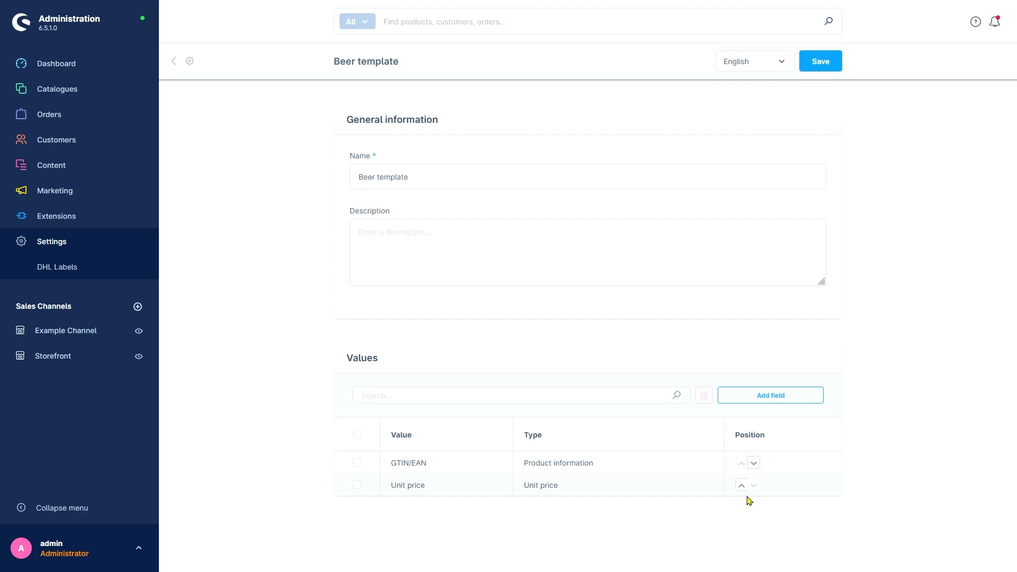
pyautogui.click(741, 486)
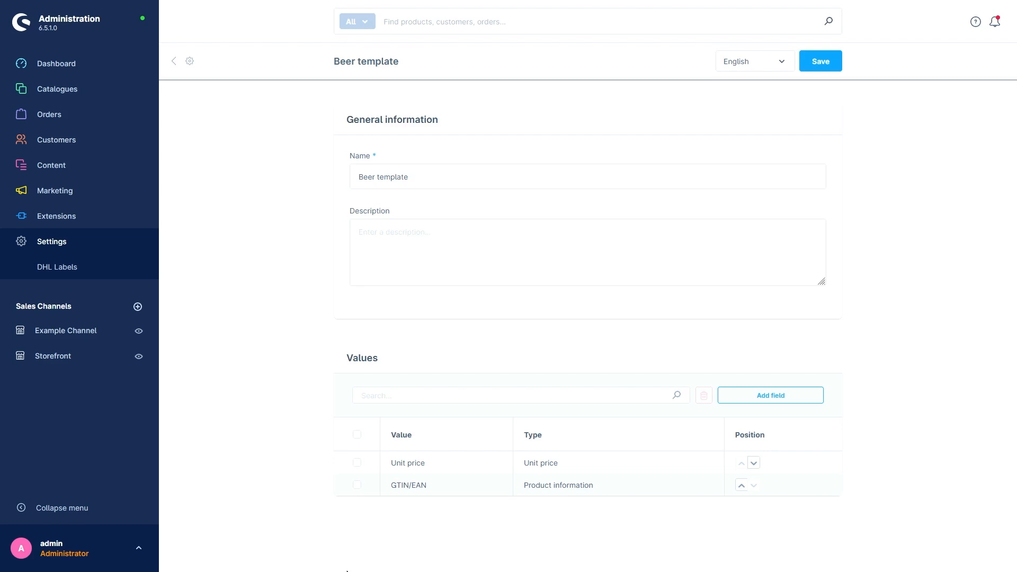
pyautogui.click(357, 462)
pyautogui.click(358, 486)
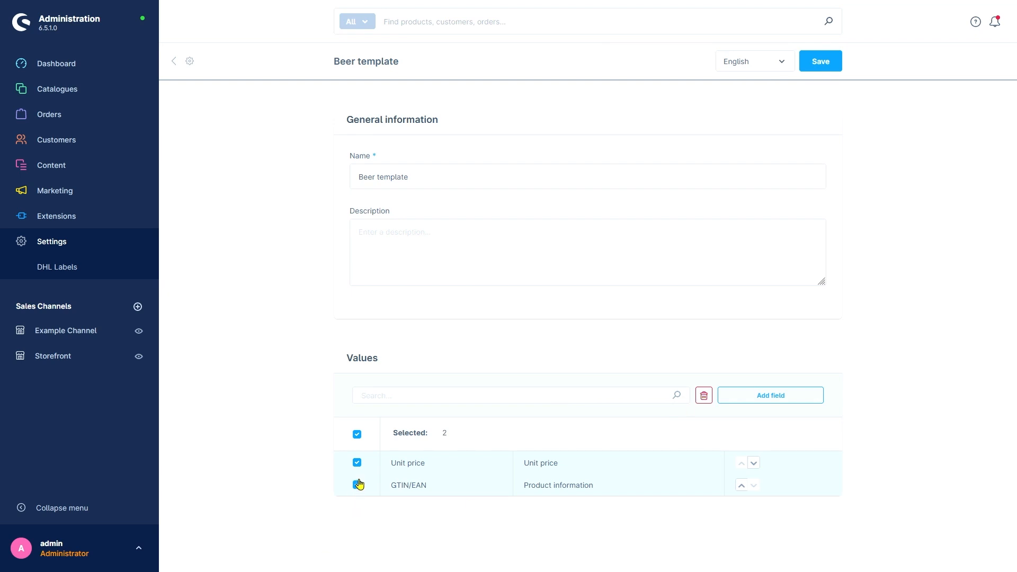
pyautogui.click(357, 462)
pyautogui.click(357, 485)
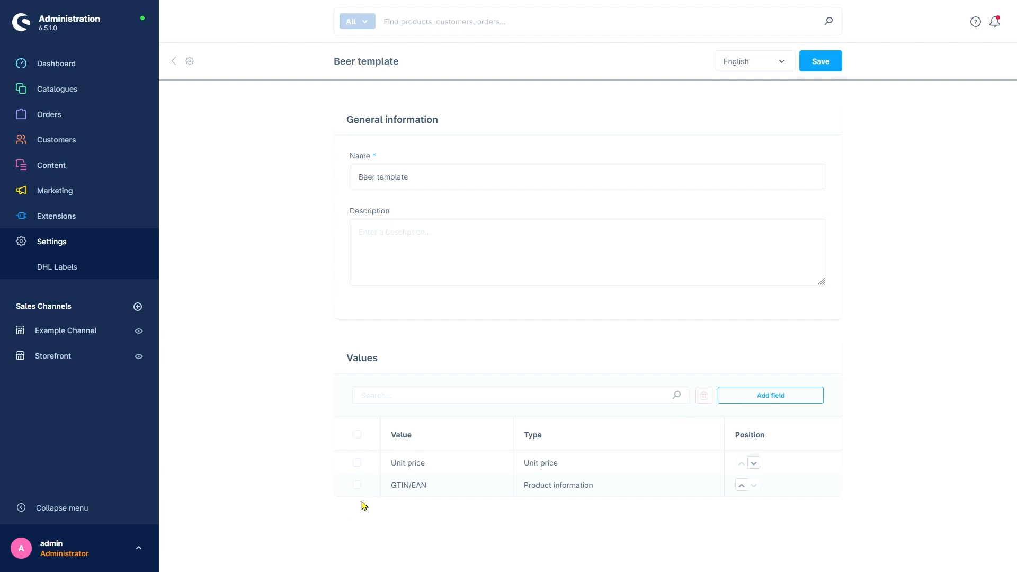
# Save the Beer template with its values.
pyautogui.click(820, 63)
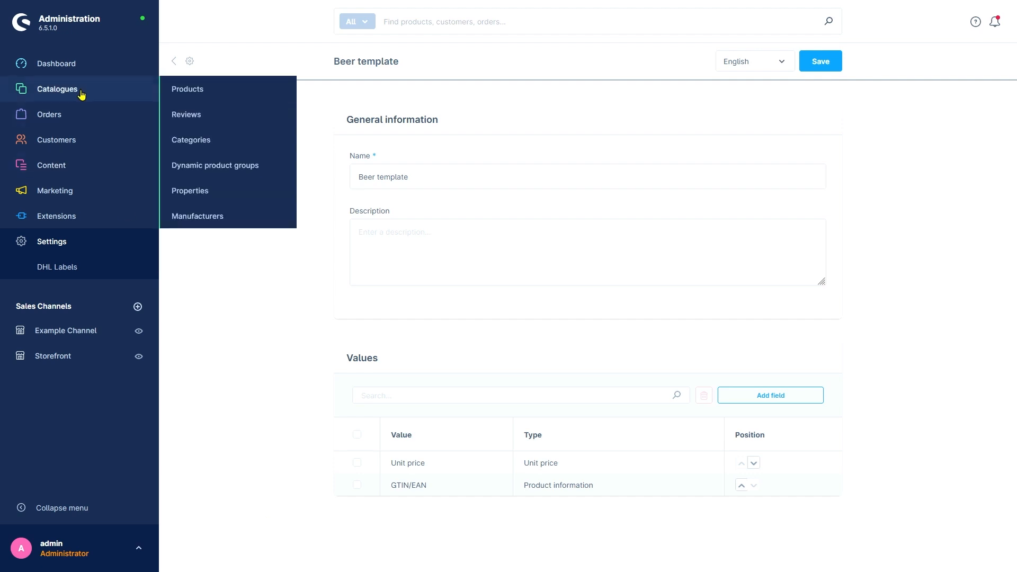
# Assign the Beer template as the essential characteristics template in the Great Beer product's specifications and save the product.
pyautogui.click(175, 97)
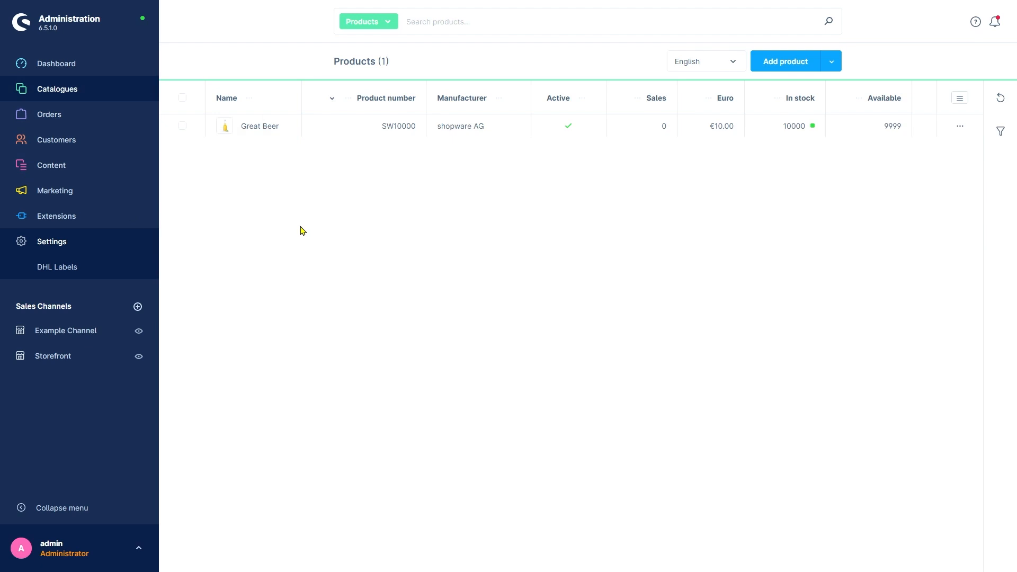
pyautogui.click(260, 125)
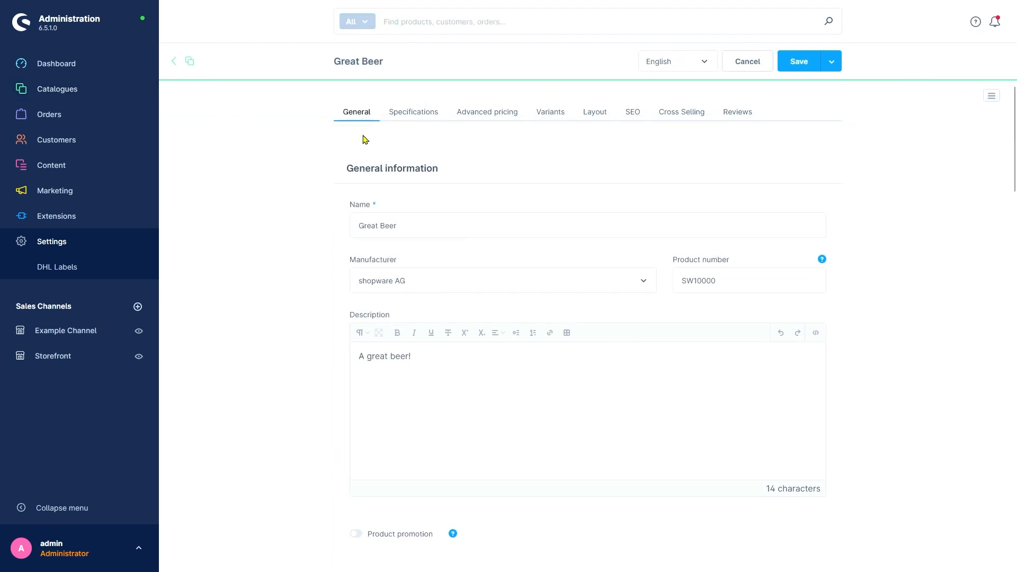
pyautogui.click(418, 112)
pyautogui.scroll(-5, 307, 435)
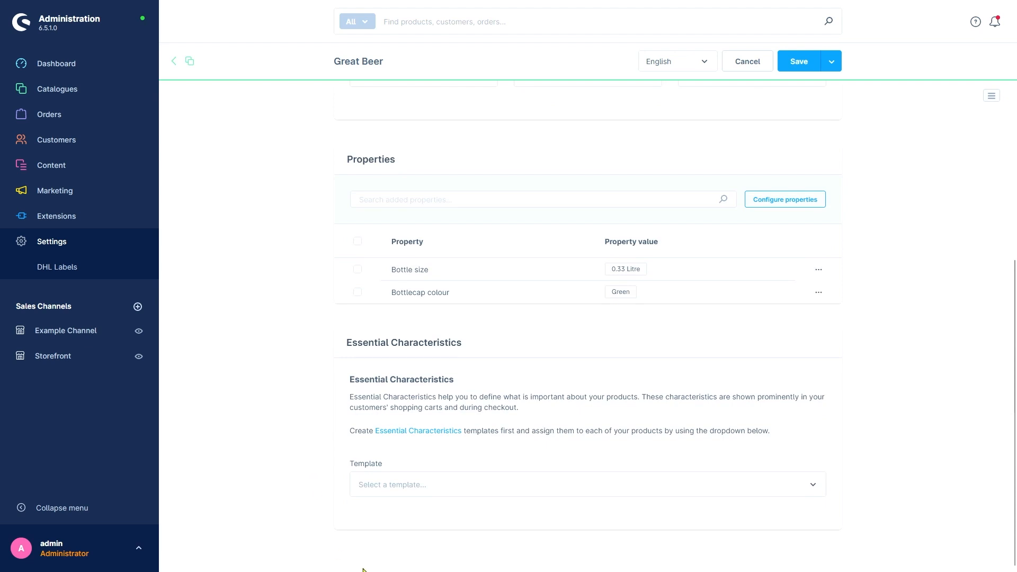
pyautogui.click(467, 482)
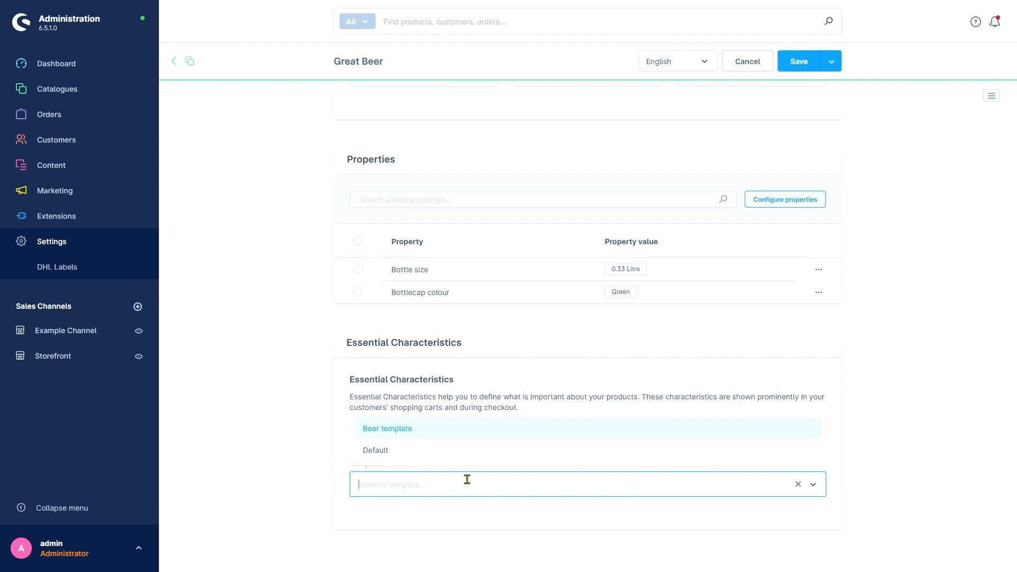
pyautogui.click(410, 432)
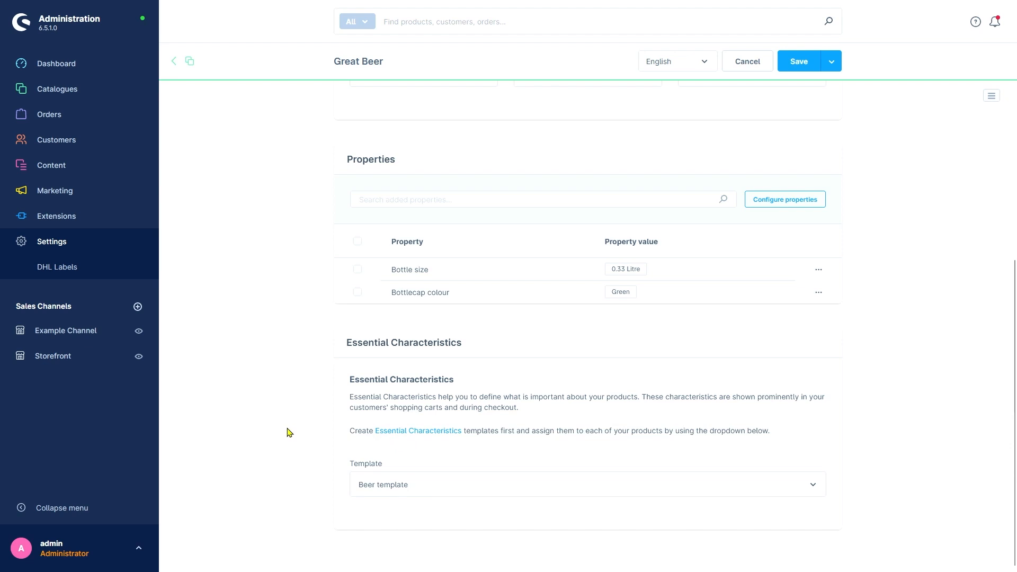
pyautogui.click(803, 68)
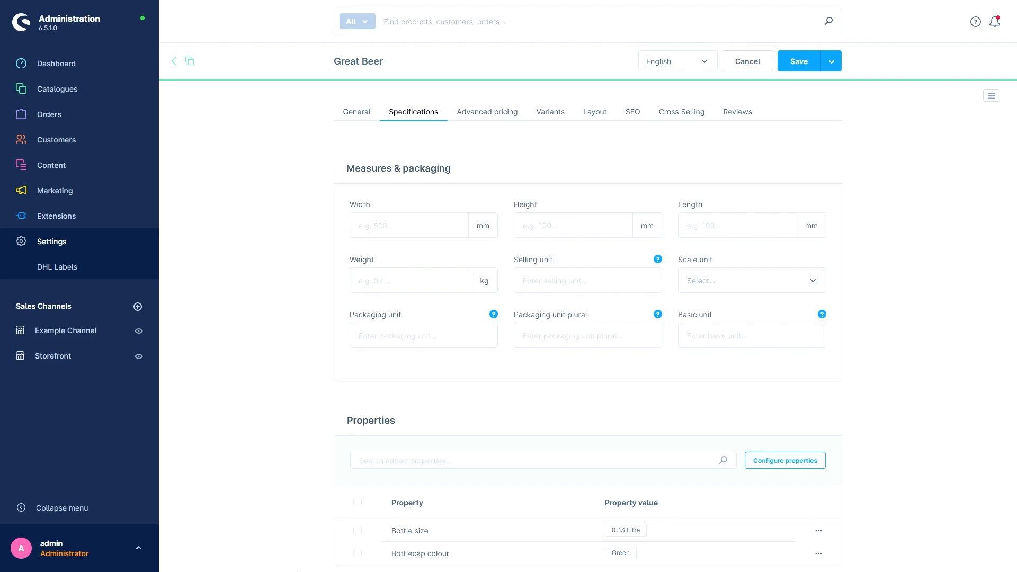
# Clear the shop cache and add 2 units of Great Beer to the storefront's shopping cart.
pyautogui.hotkey('ctrl', 'alt', 'c')
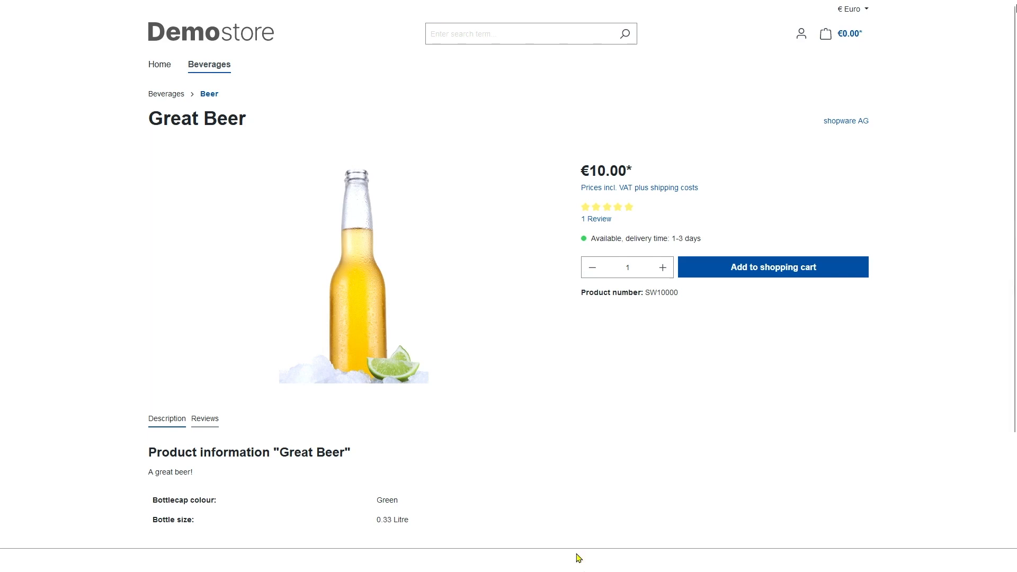
pyautogui.click(661, 274)
pyautogui.click(731, 269)
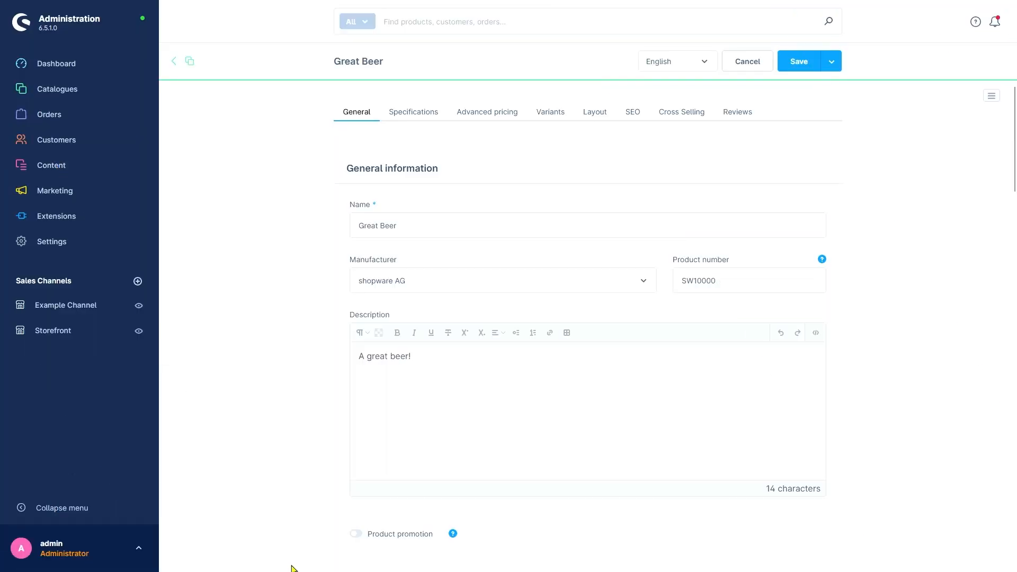
# Return to the Great Beer product in the administration and examine the GTIN/EAN entry in its labelling section.
pyautogui.scroll(-5, 281, 553)
pyautogui.scroll(-10, 273, 544)
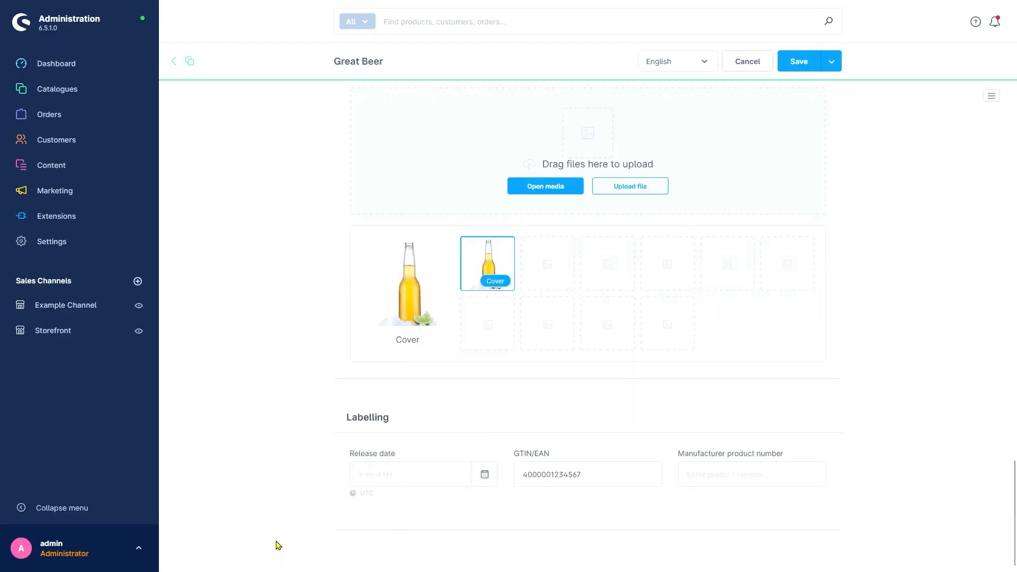